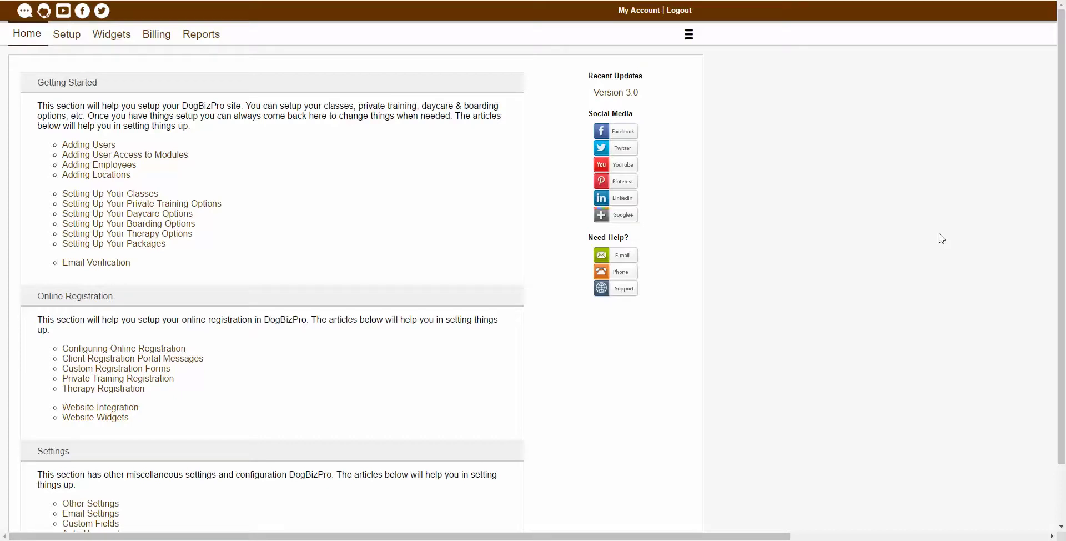
Open the Agility - Advanced class from Setup > Products & Services > Classes for editing.
left_click(689, 35)
left_click(863, 113)
left_click(71, 40)
left_click(121, 67)
left_click(89, 94)
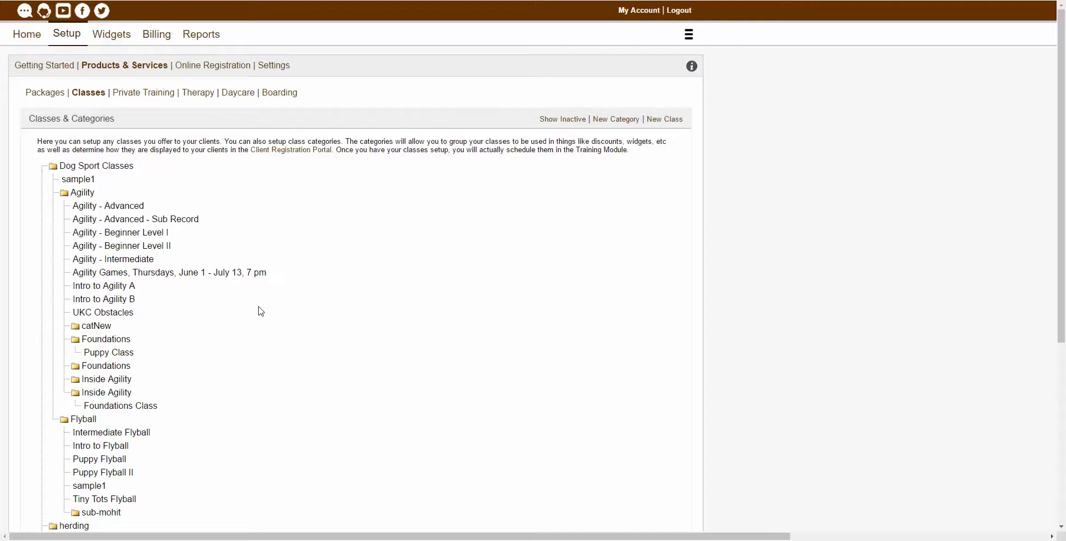
left_click(139, 209)
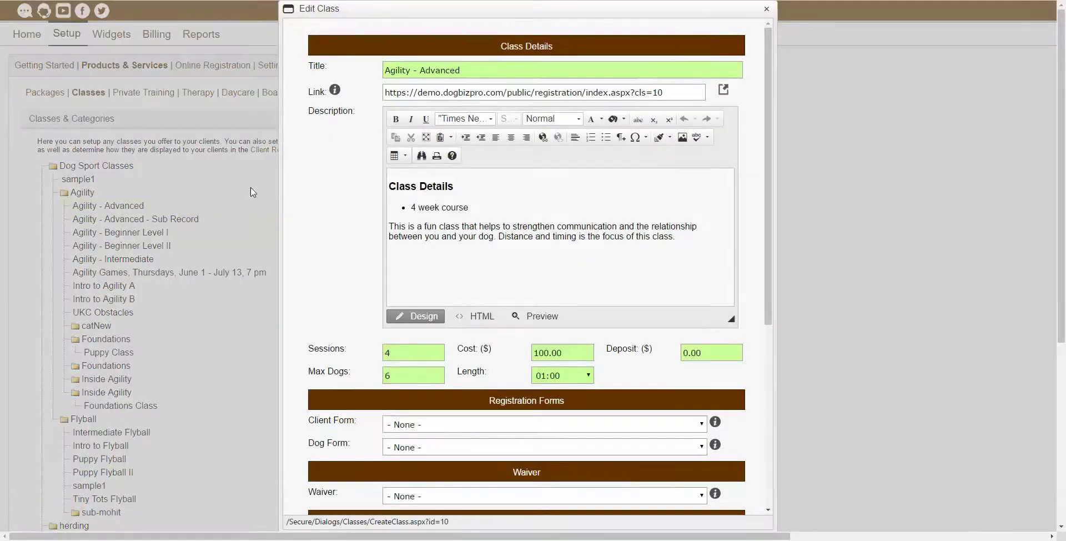
Save the class retitled 'Agility - Advanced1', then start a blank new class.
left_click(489, 70)
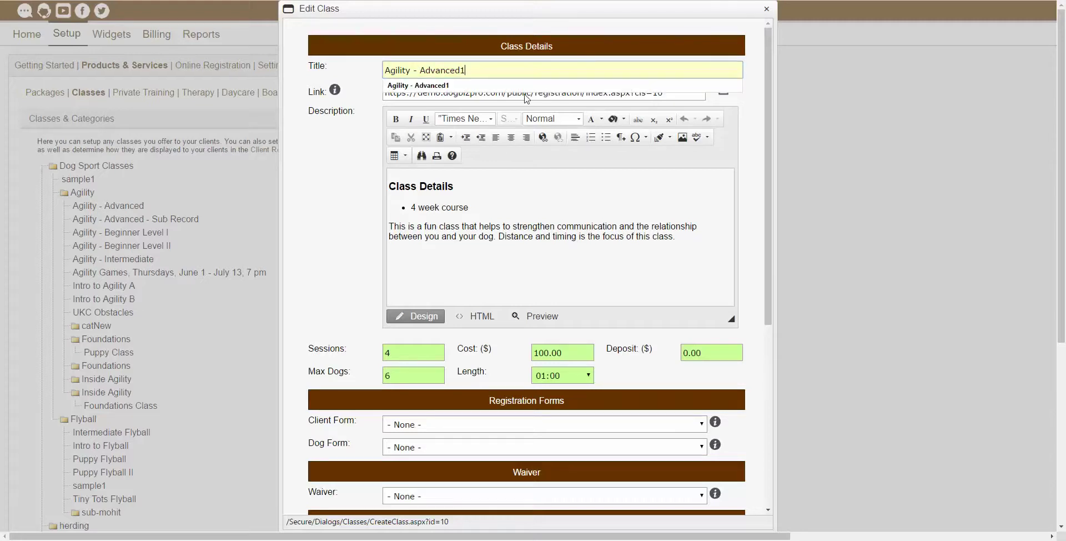
left_click(345, 219)
scroll(519, 273, "down", 5)
scroll(738, 422, "down", 1)
left_click(725, 501)
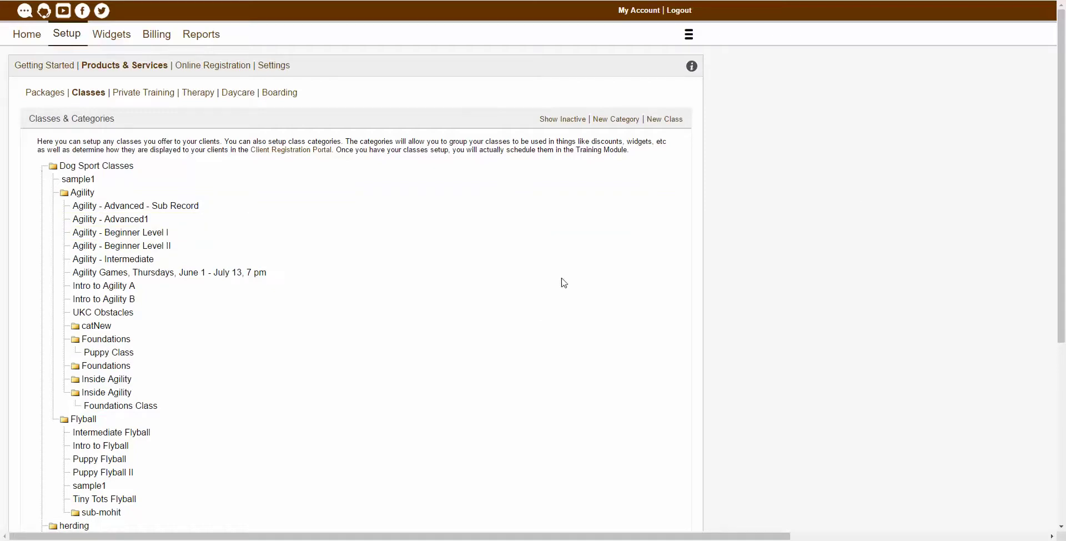
left_click(662, 128)
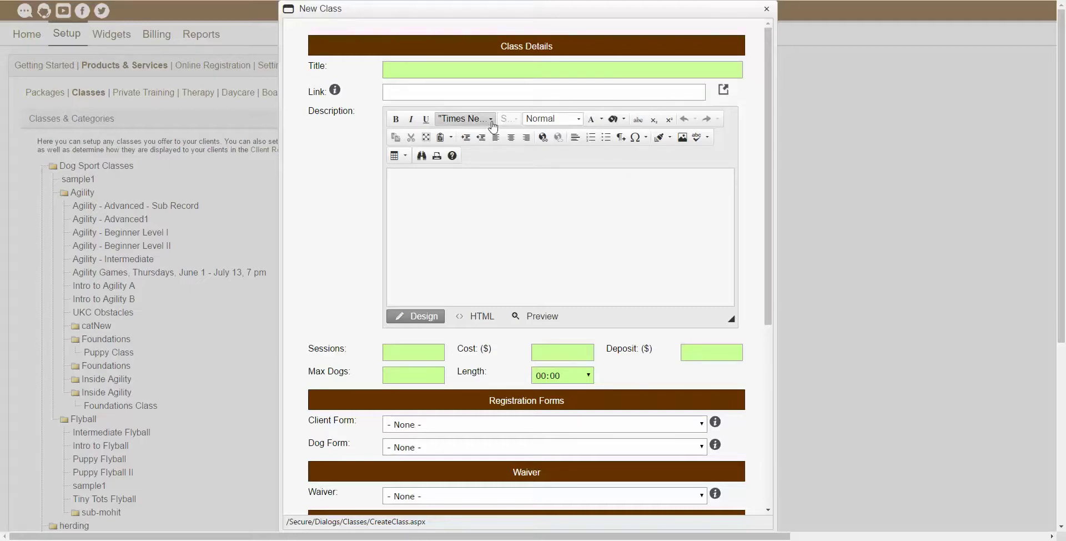
Enter 'Class A' as the new class title.
left_click(473, 71)
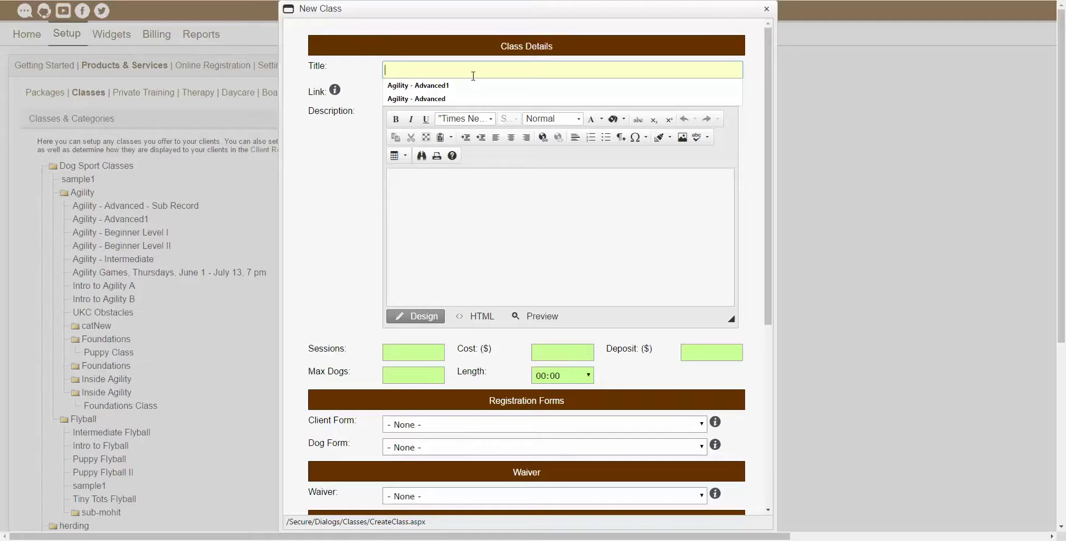
type("Class A")
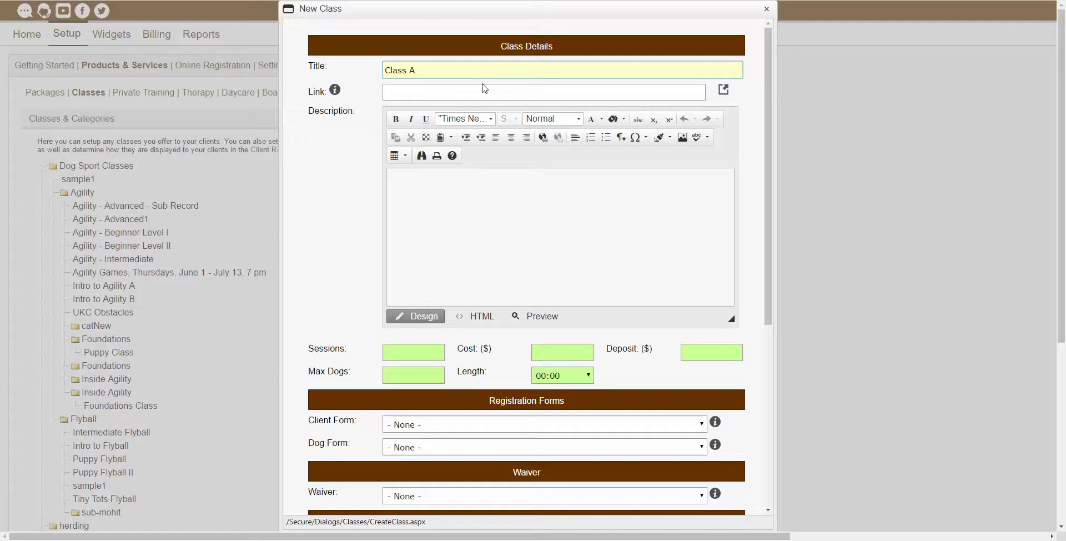
left_click(494, 96)
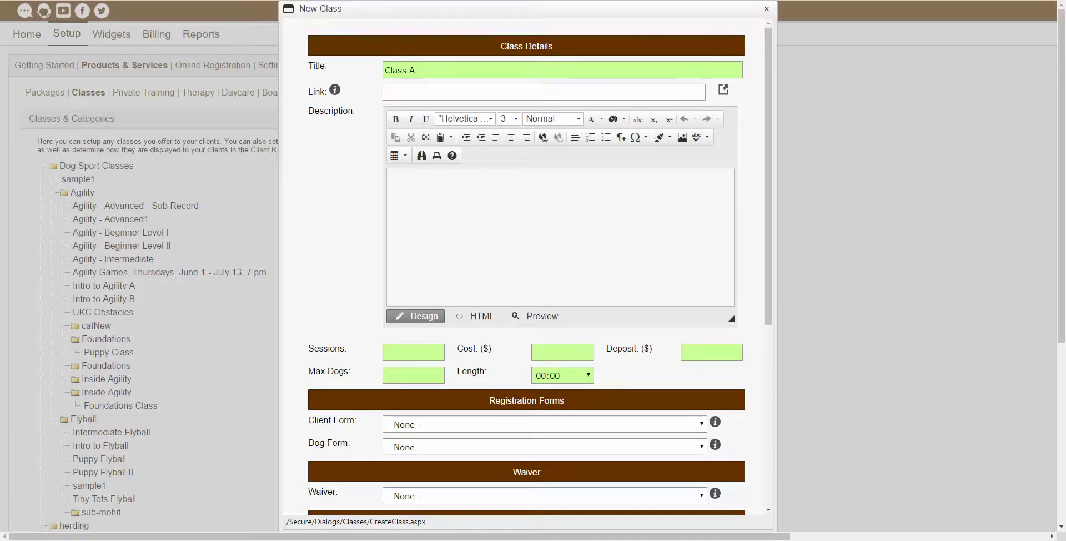
Enter the description 'more info' and set the sessions count to 4.
left_click(457, 199)
type("more info")
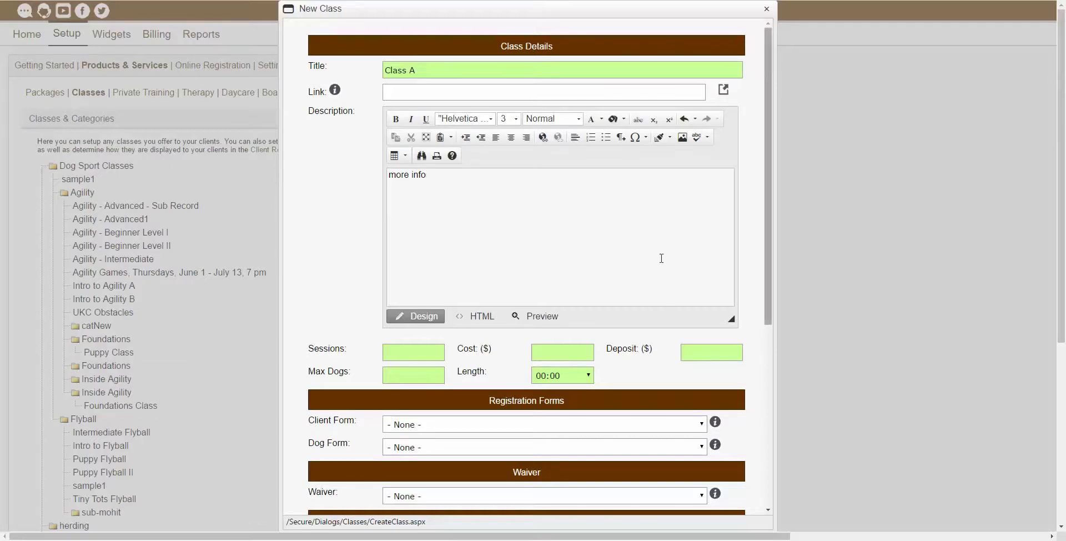
left_click(409, 356)
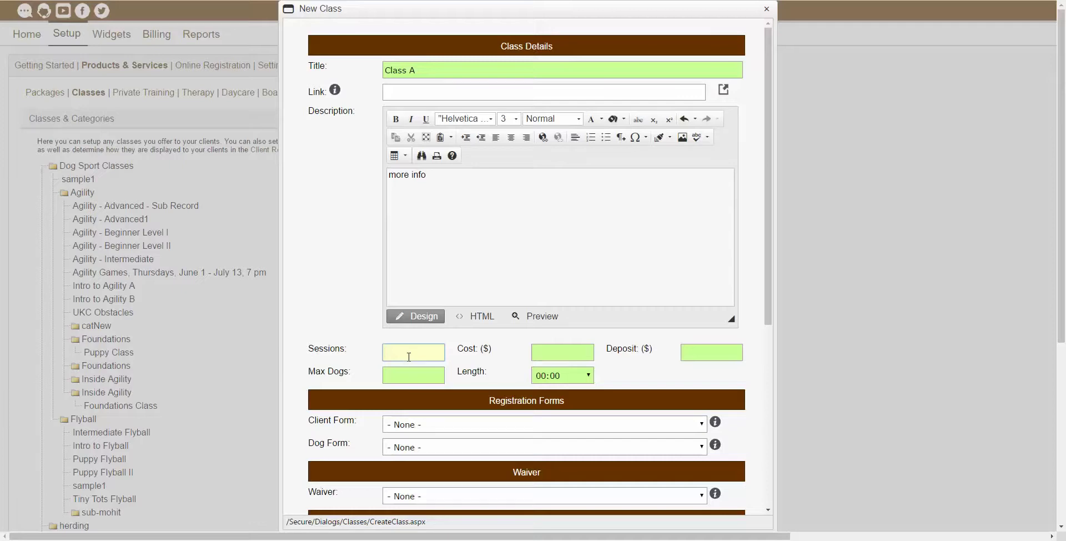
type("4")
Set Max Dogs to 4 and the class cost to 10.00.
left_click(797, 231)
left_click(407, 374)
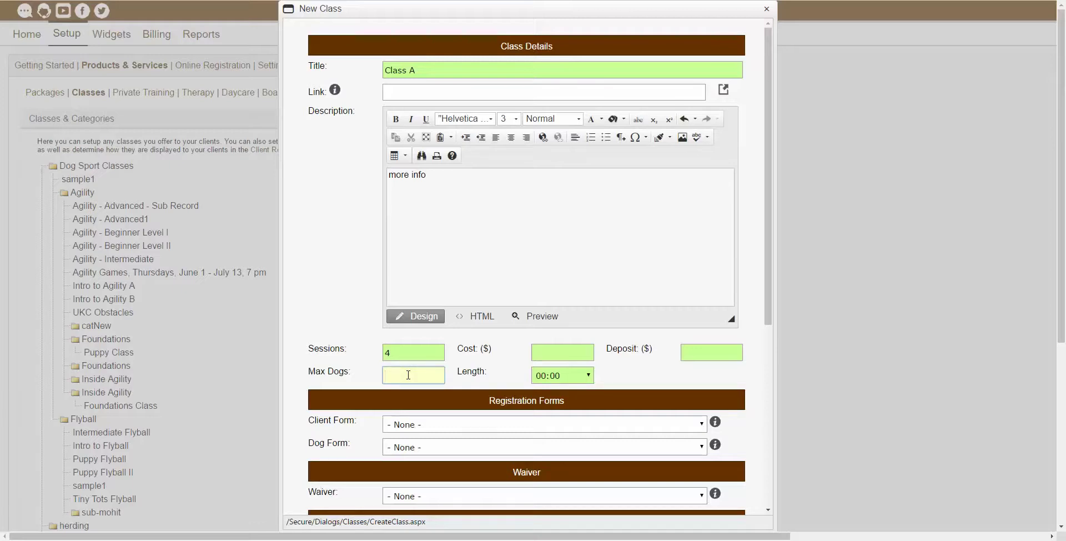
type("4")
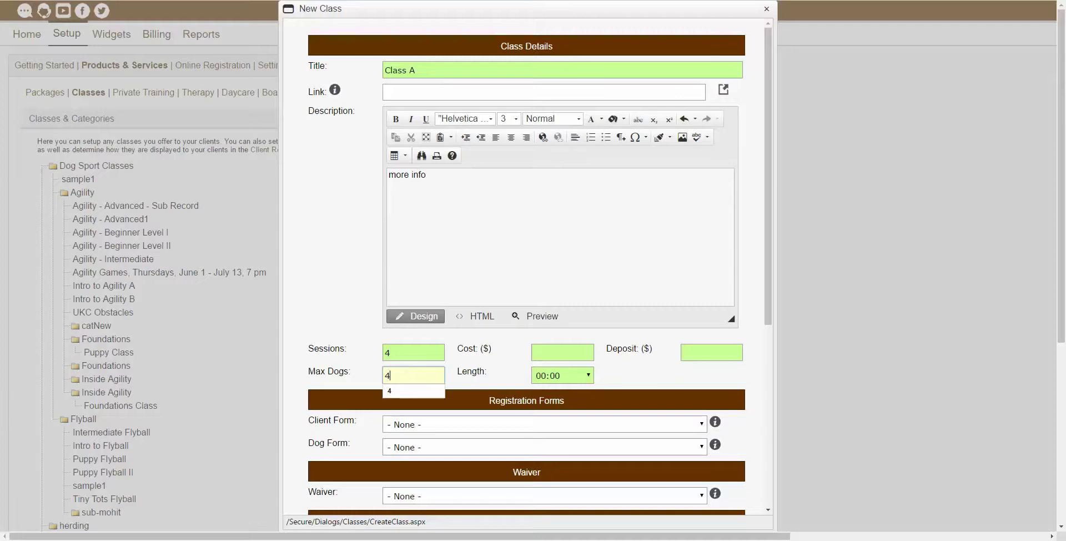
key("Tab")
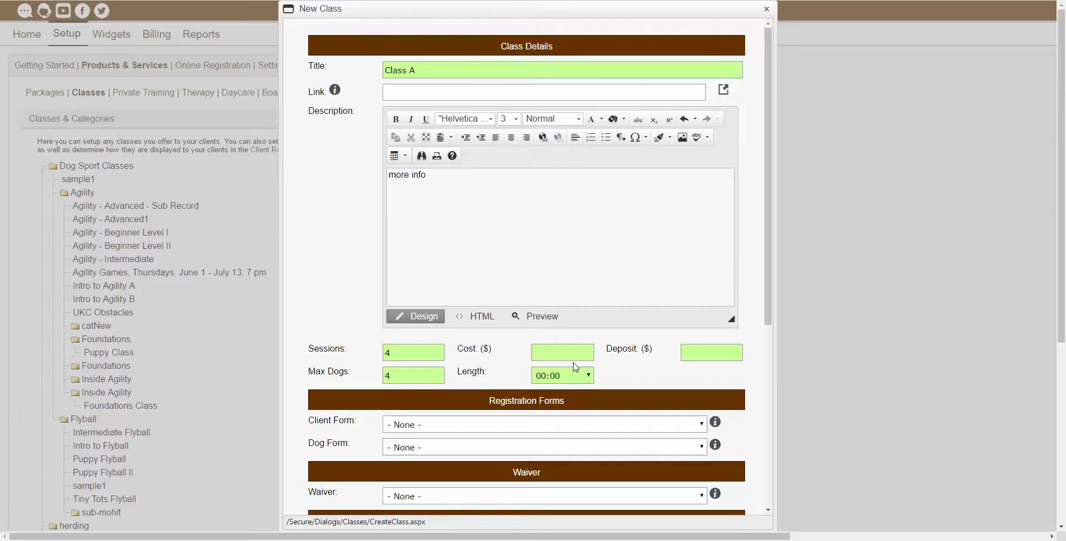
left_click(581, 355)
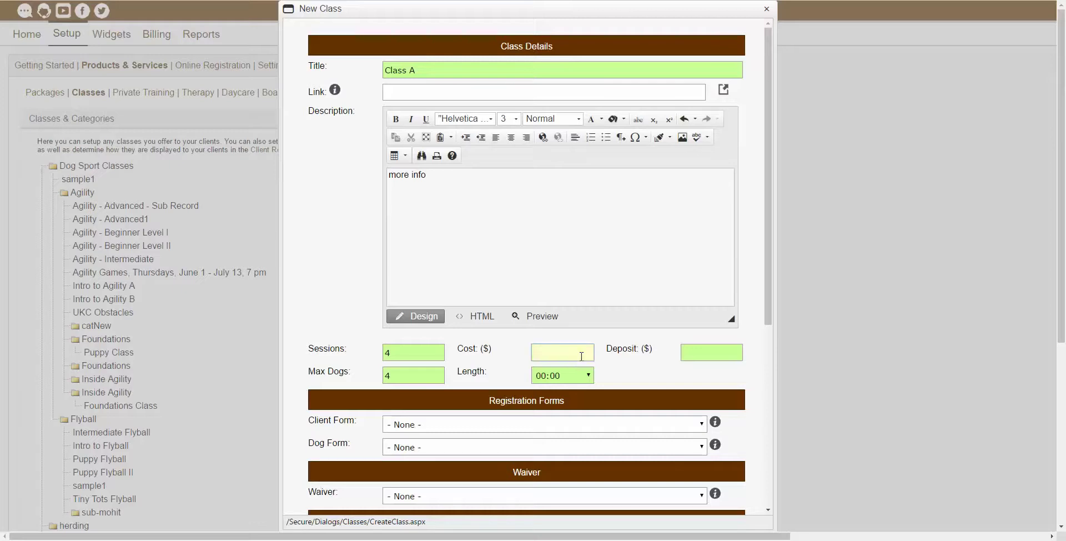
type("10.00")
key("Tab")
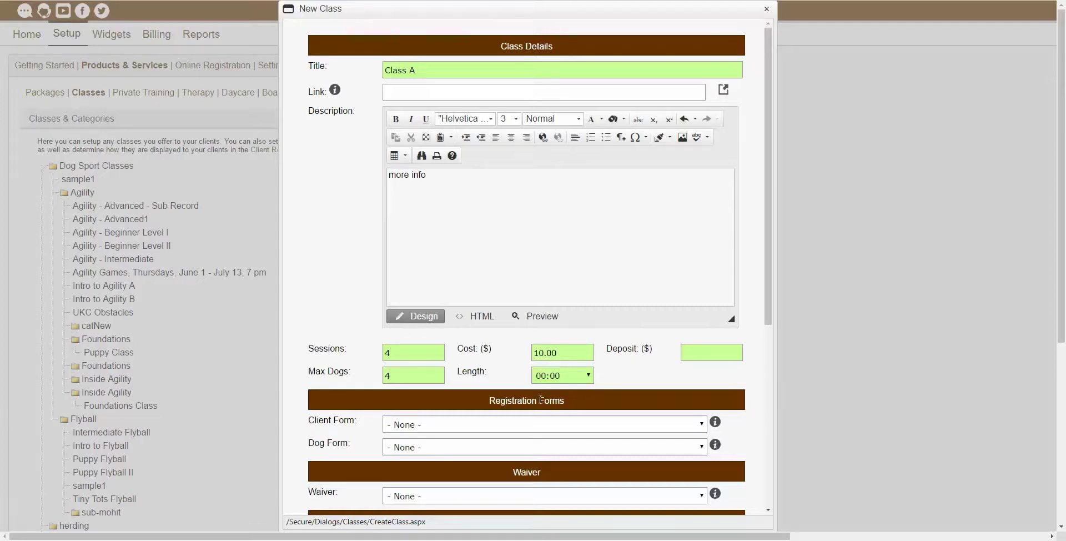
left_click(559, 377)
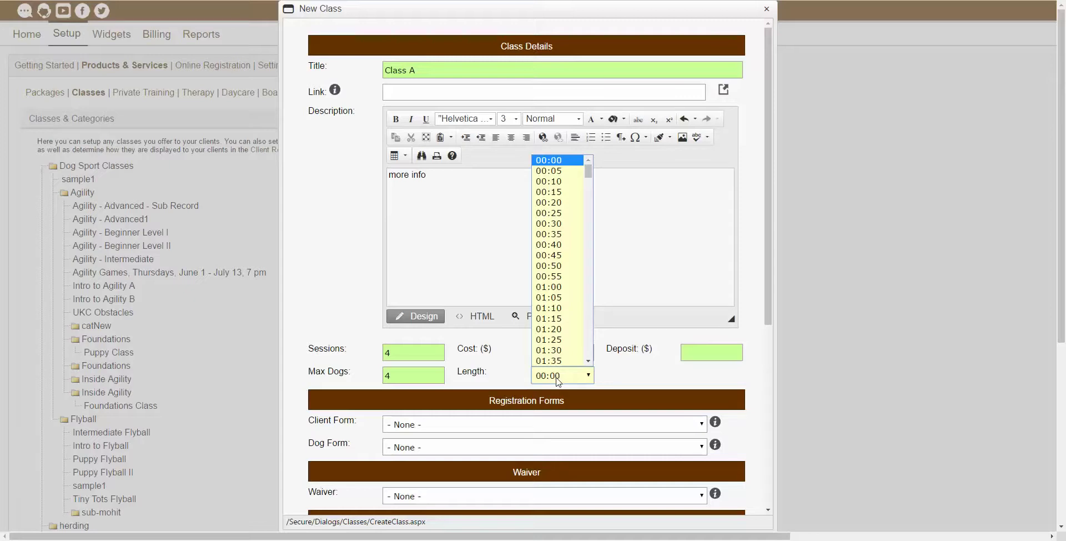
Set the class length to 01:00 and the deposit to 5.00.
left_click(570, 288)
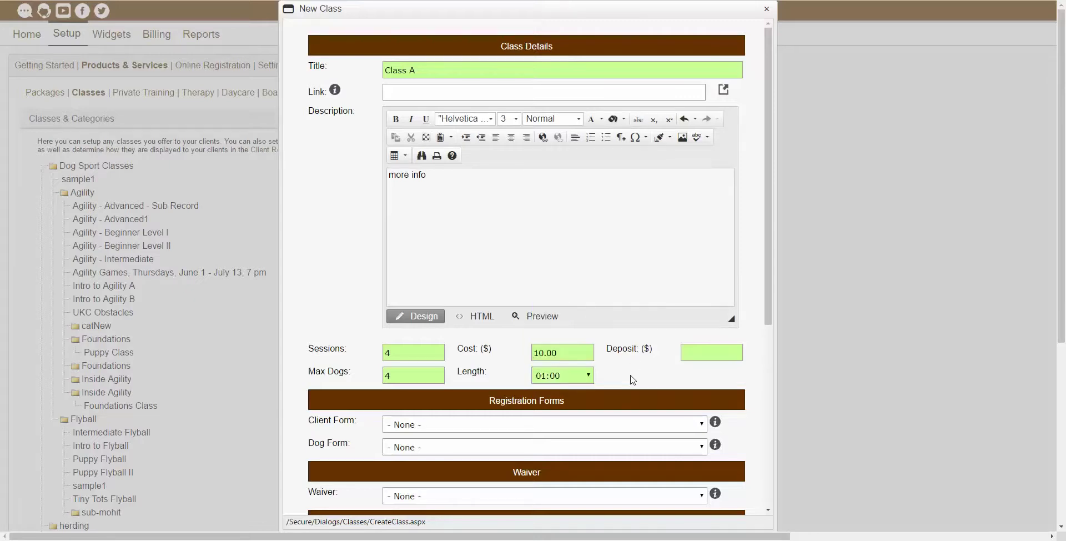
left_click(691, 355)
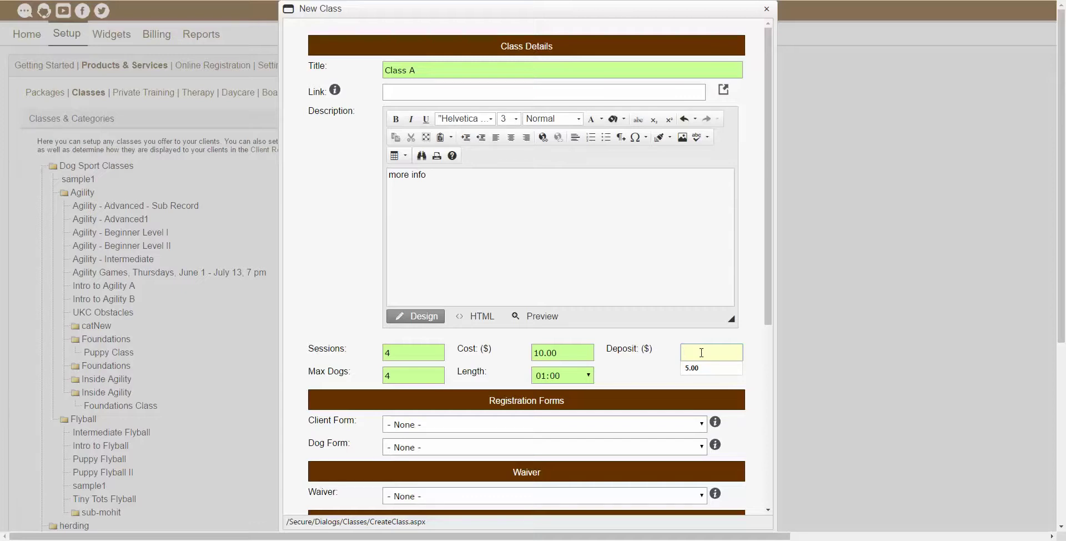
type("5.00")
left_click(644, 367)
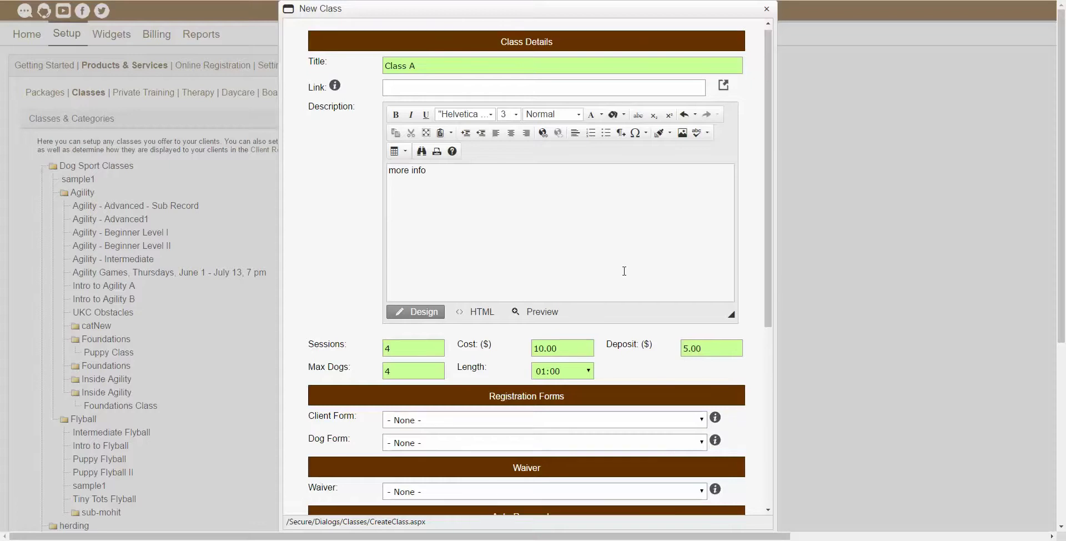
Set Client Form to Test form and Waiver to TestWaiver.
scroll(627, 267, "down", 1)
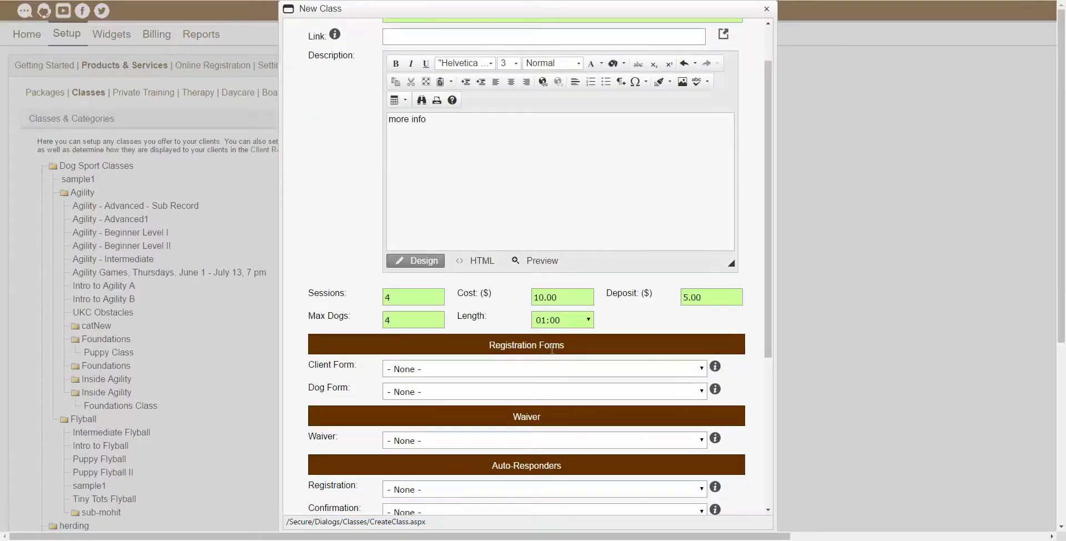
scroll(555, 400, "down", 2)
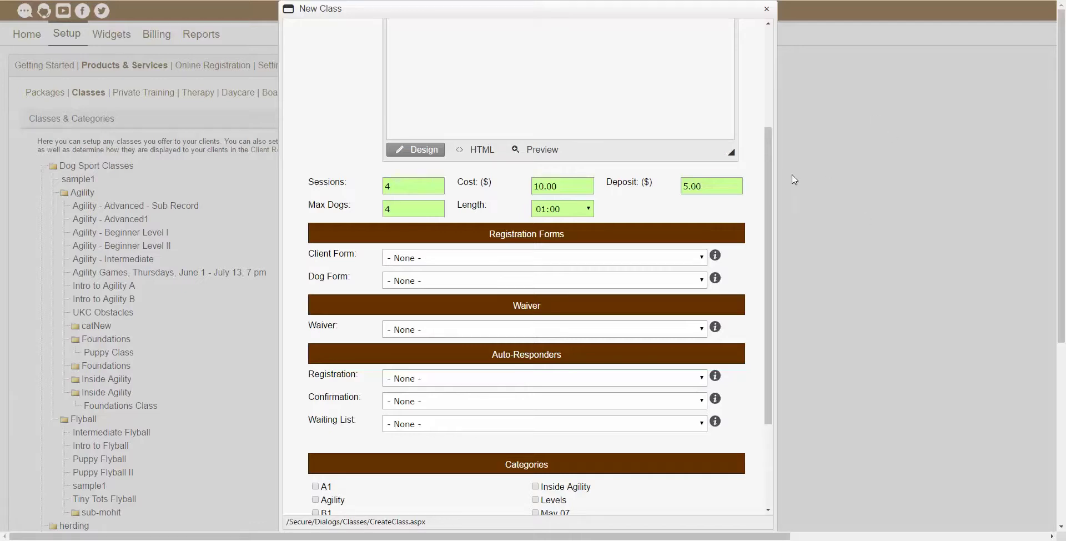
left_click(623, 259)
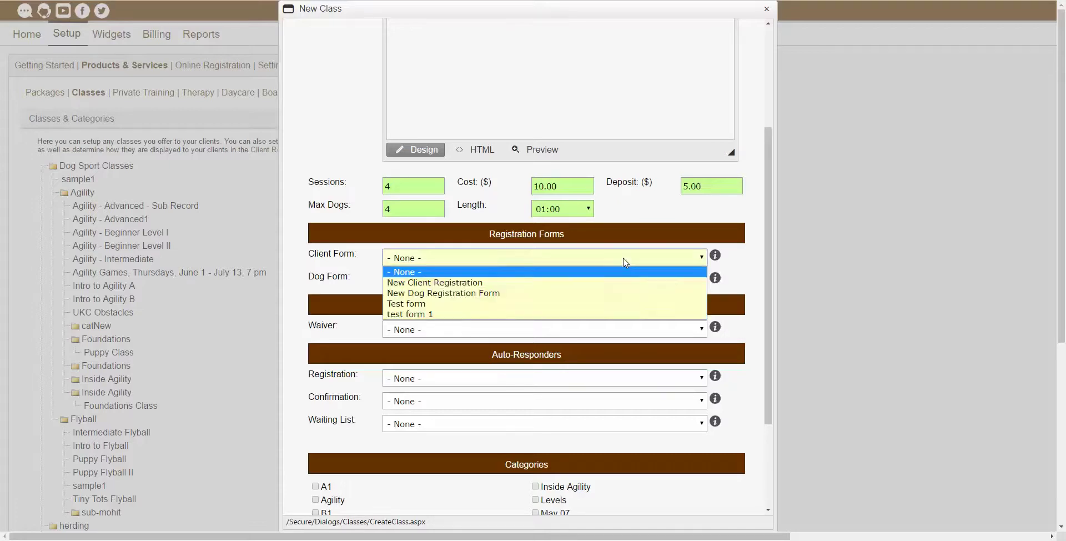
left_click(558, 304)
left_click(538, 329)
left_click(474, 354)
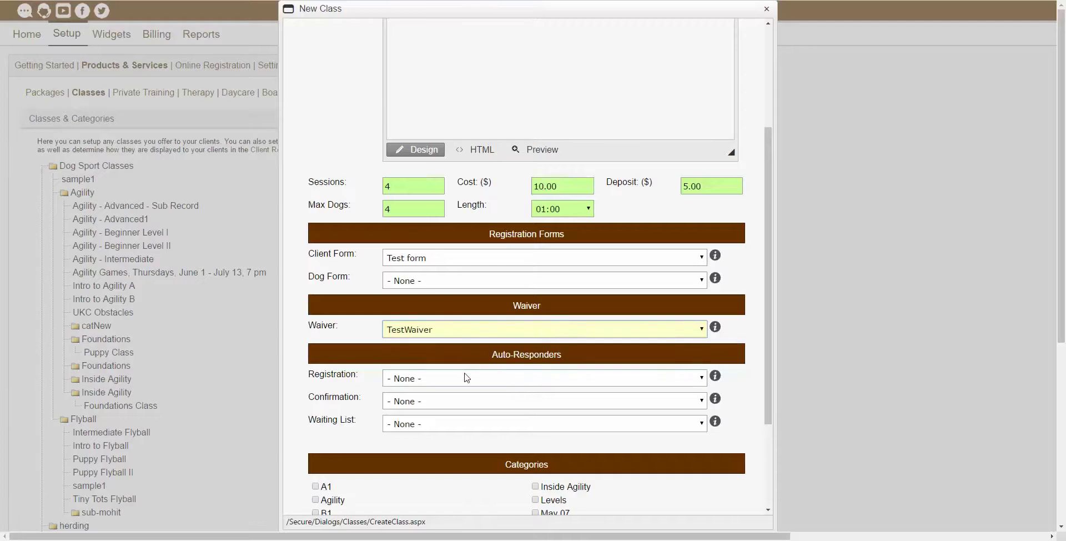
Choose Class Registration Thank You and Confirmed as the registration and confirmation auto-responders.
left_click(465, 378)
left_click(465, 403)
left_click(450, 401)
left_click(447, 426)
scroll(494, 405, "down", 2)
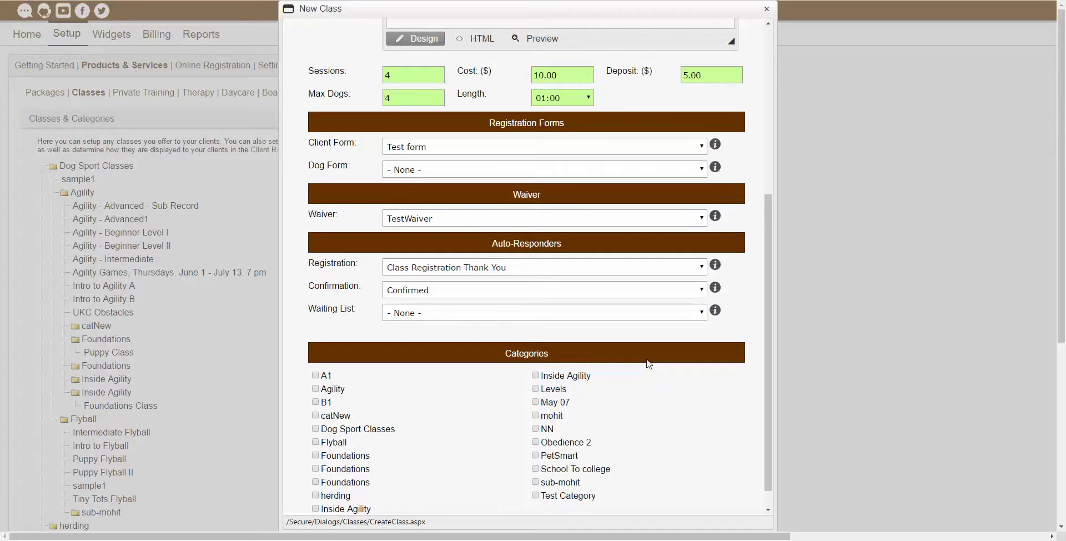
Tick the Agility category checkbox and save Class A.
scroll(649, 364, "down", 1)
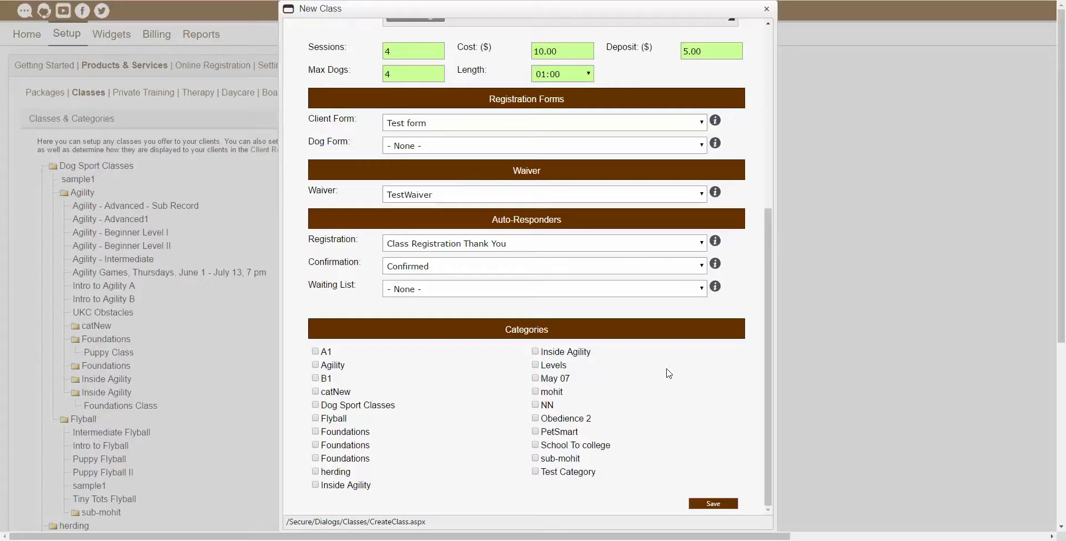
left_click(339, 369)
left_click(727, 505)
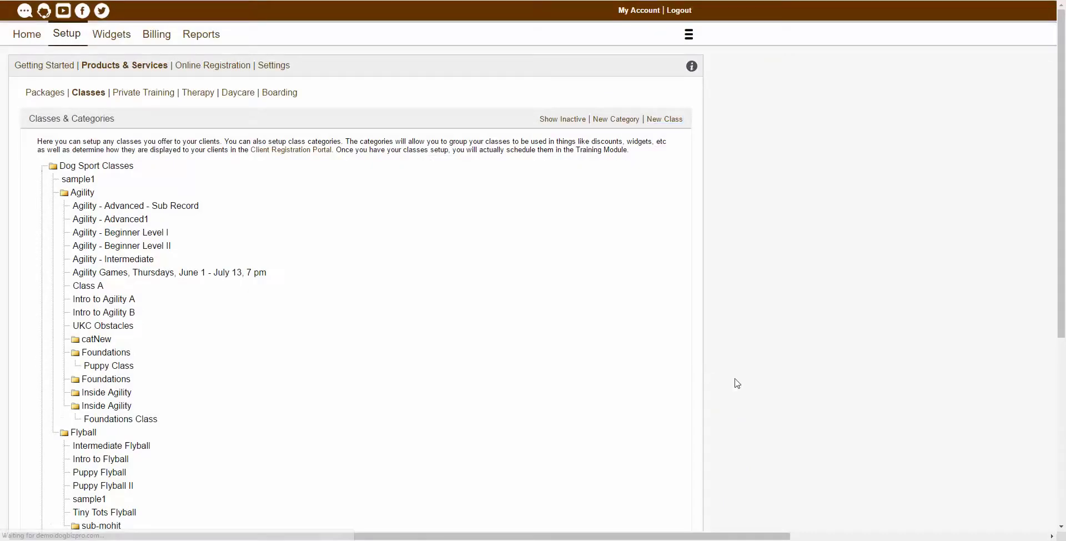